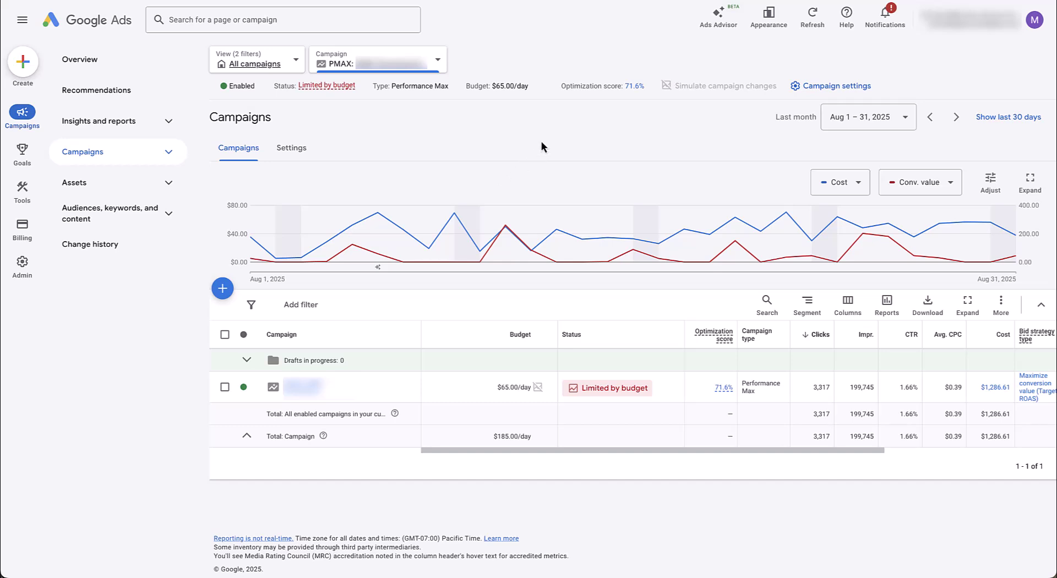
Open the Where ads showed tab of the campaign's When and where ads showed report.
click(168, 129)
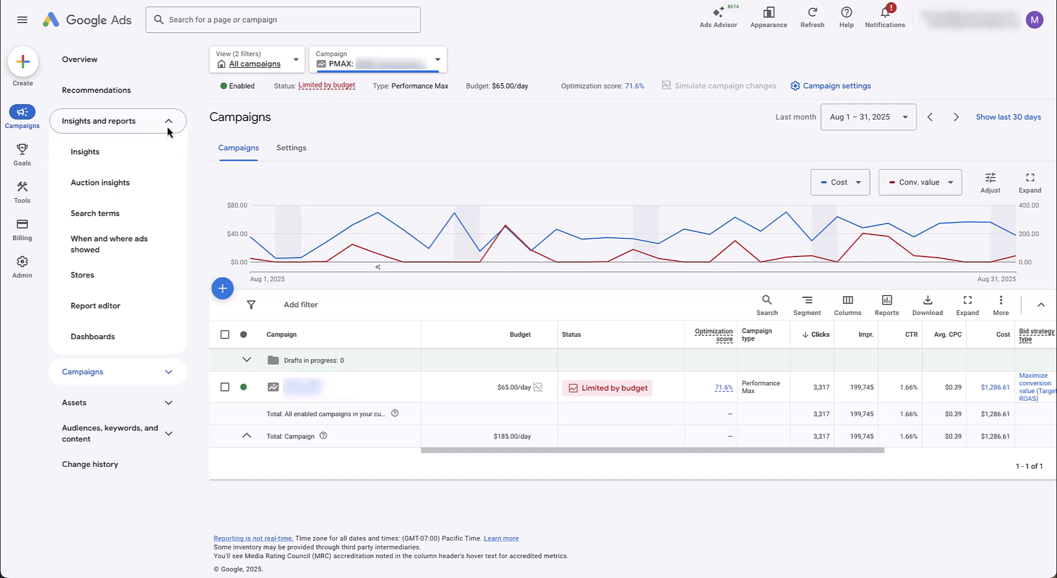
click(165, 250)
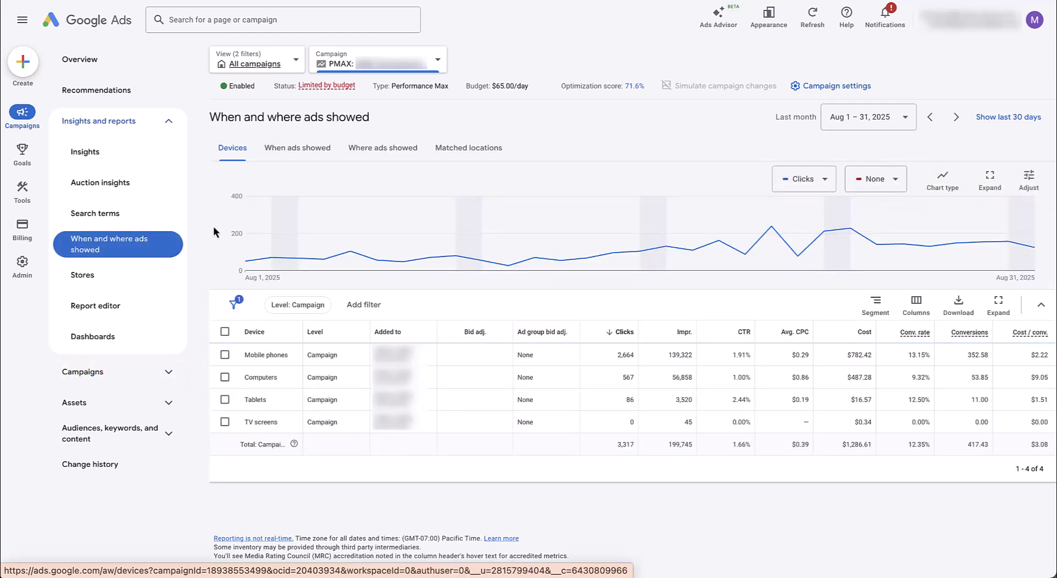
click(387, 157)
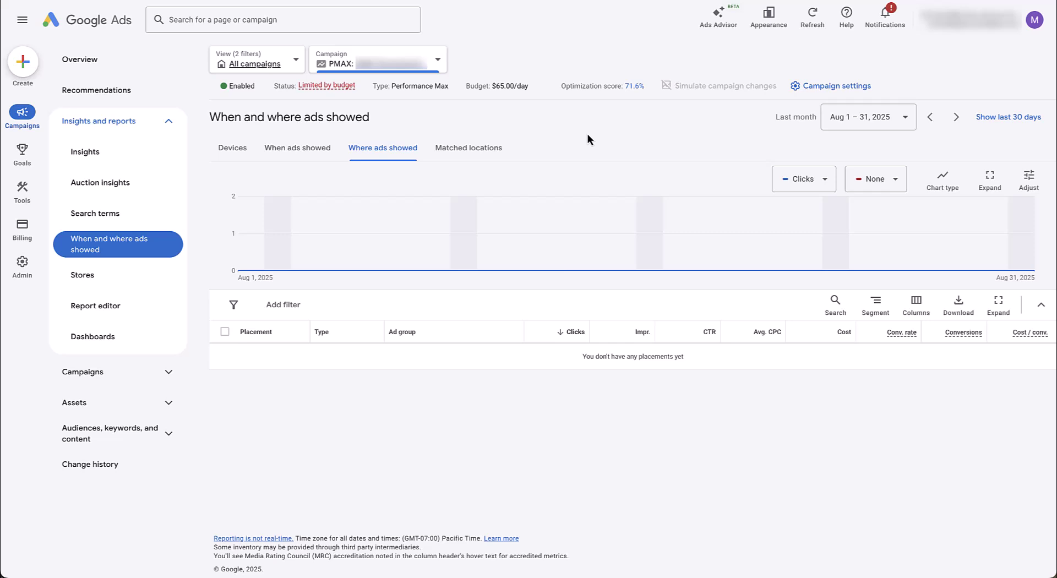
Open the Report editor and scroll to its When and where ads showed templates.
click(144, 313)
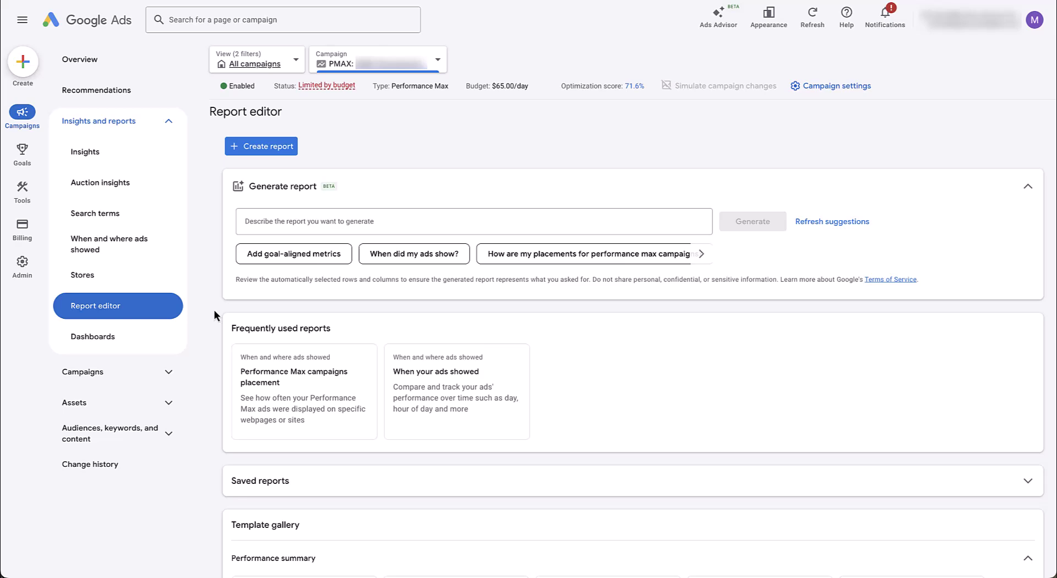
scroll(214, 309, down, 10)
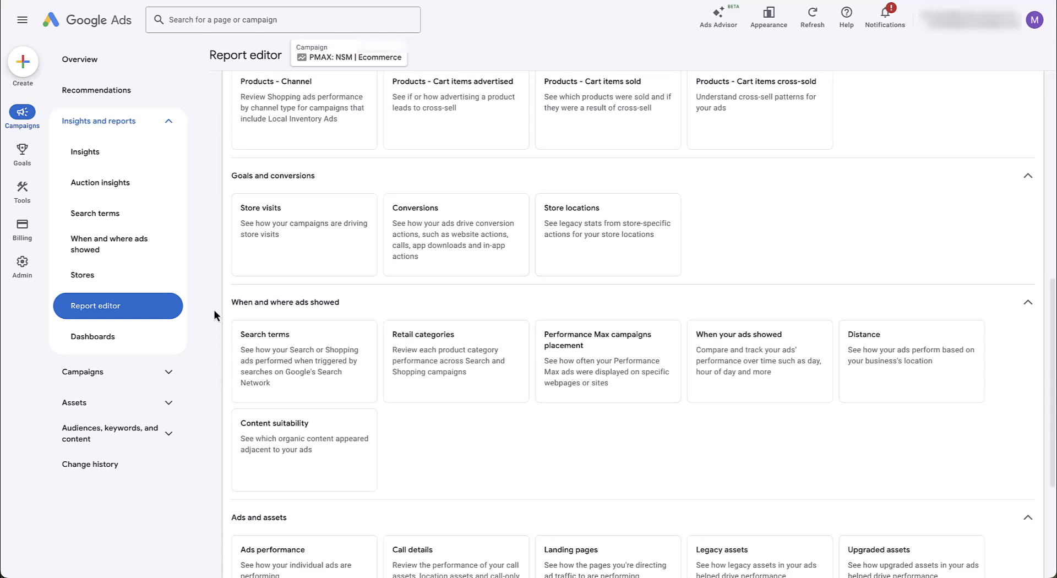
scroll(214, 309, down, 2)
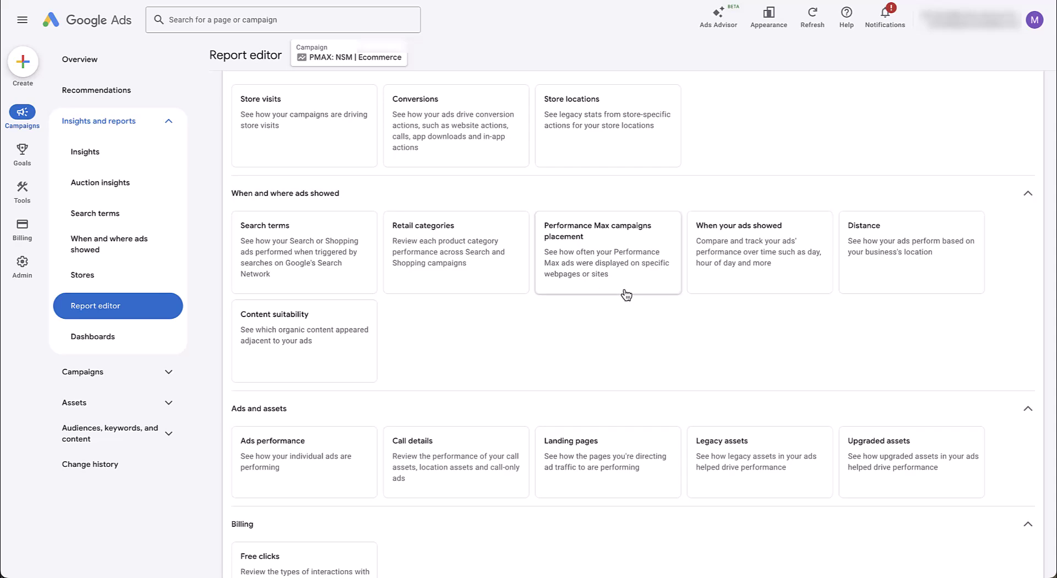
Open the Performance Max campaigns placement report and expand All columns and Performance metrics.
click(626, 295)
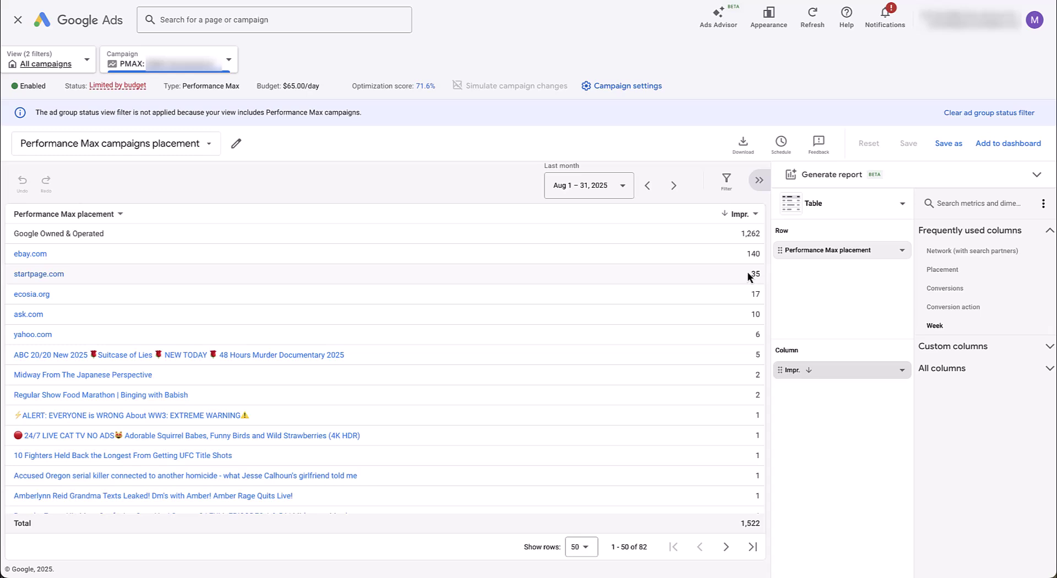
mouse_move(991, 296)
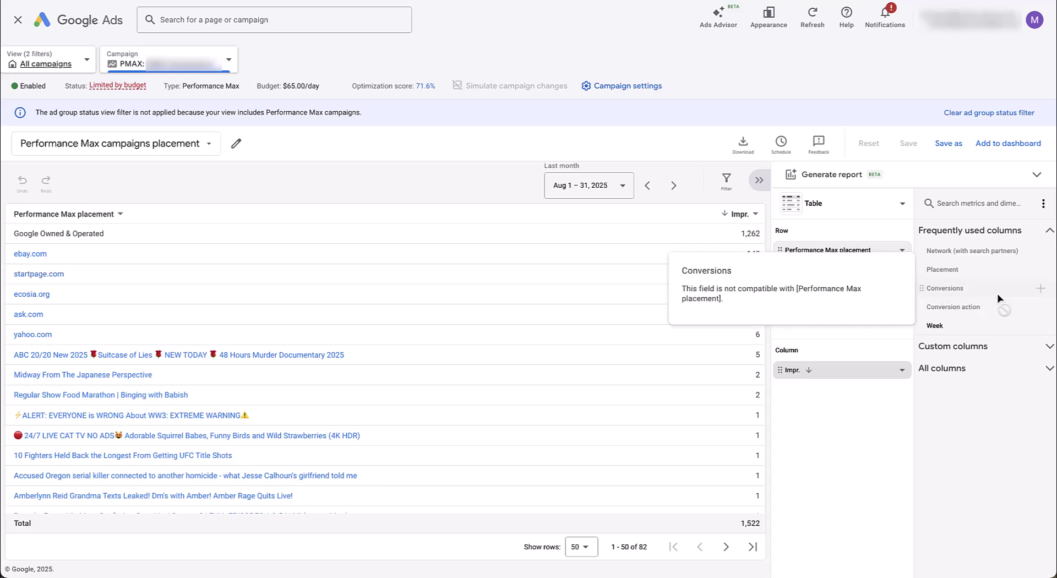
click(1043, 380)
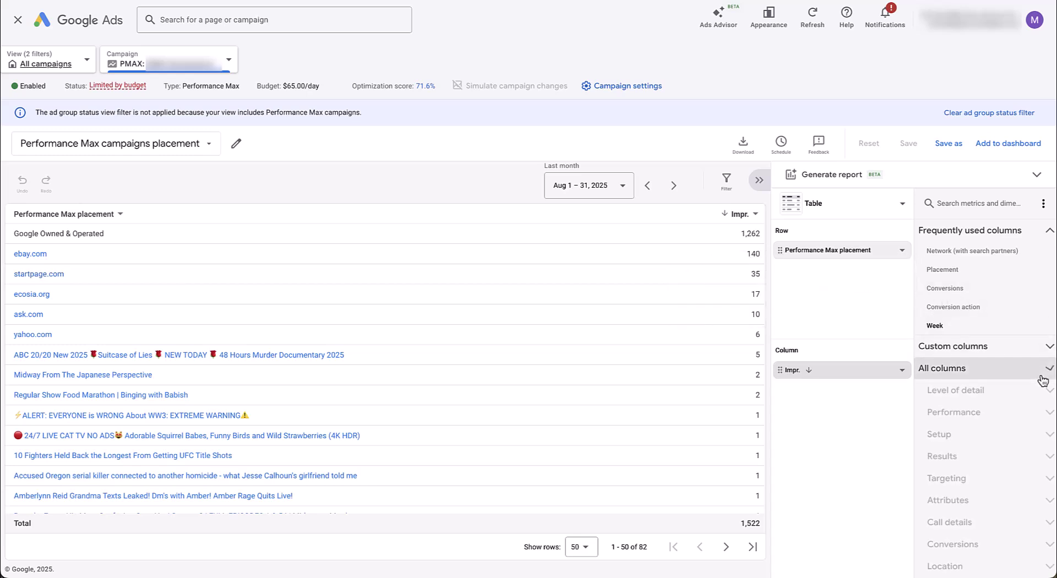
click(1039, 414)
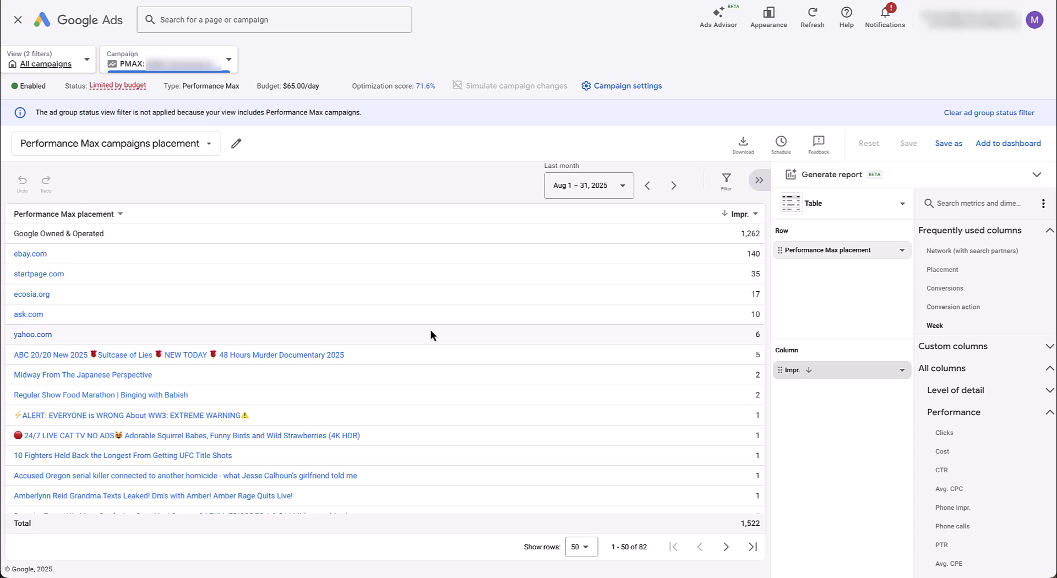
scroll(431, 332, down, 3)
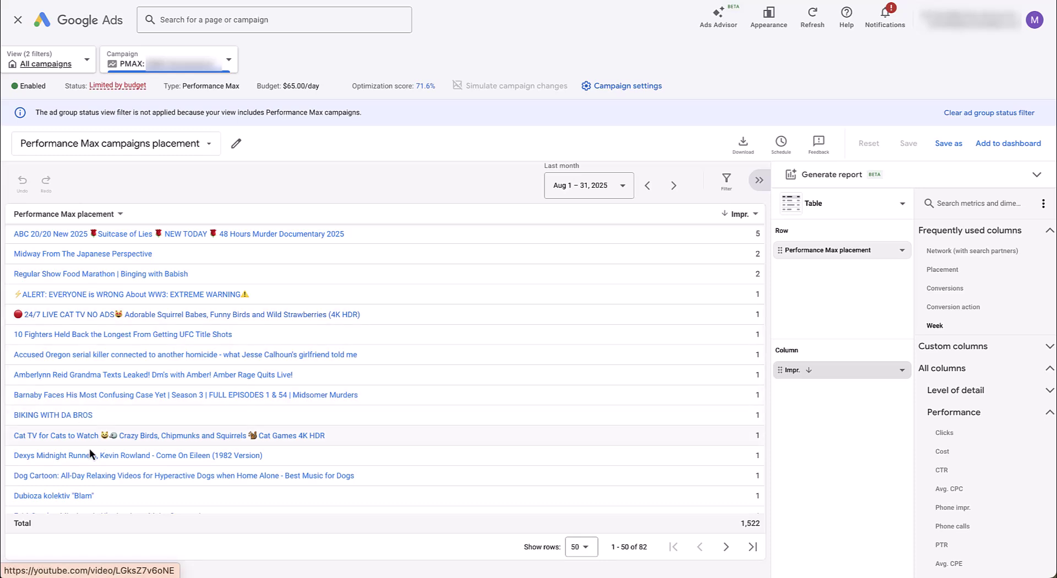
scroll(89, 478, down, 5)
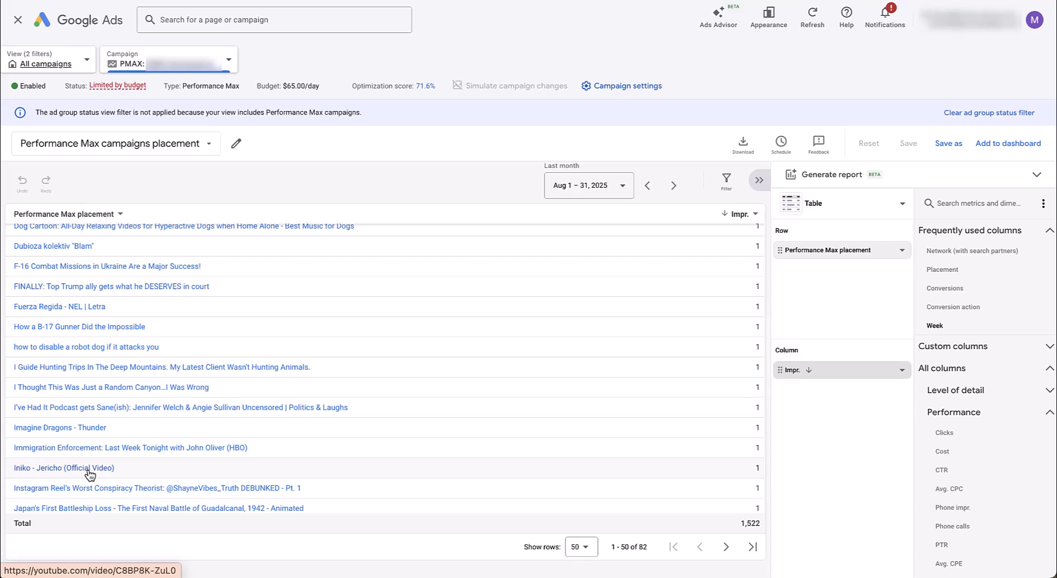
scroll(88, 475, down, 3)
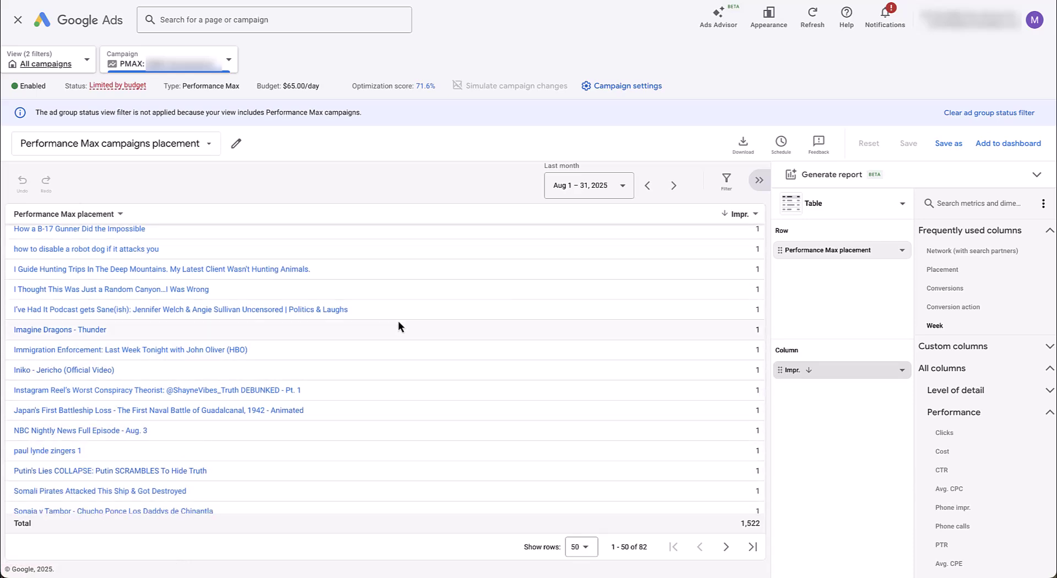
scroll(398, 322, up, 5)
scroll(398, 321, up, 4)
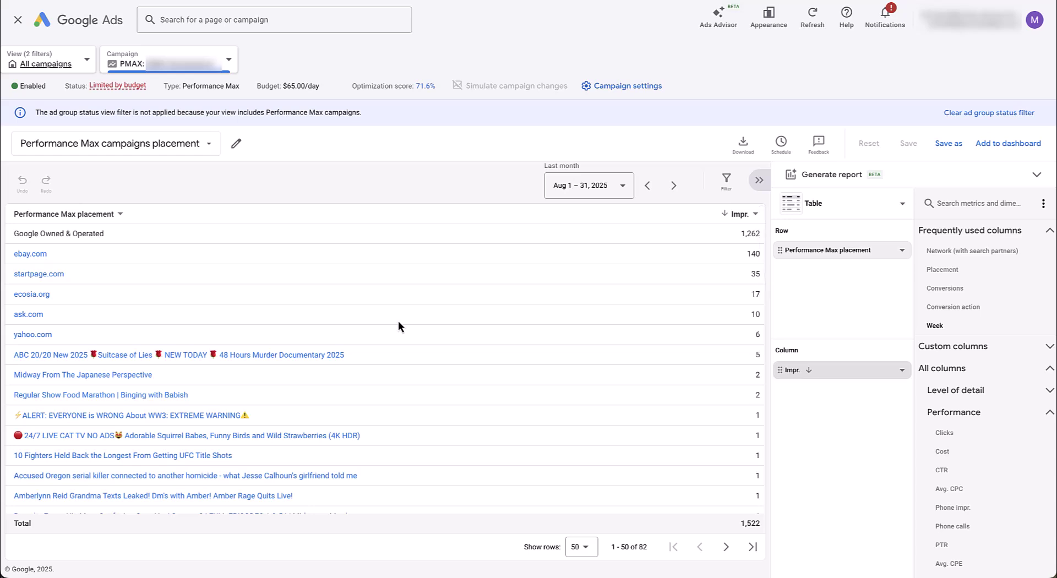
Visit the ecosia.org placement site from the report and scroll through its homepage.
click(38, 295)
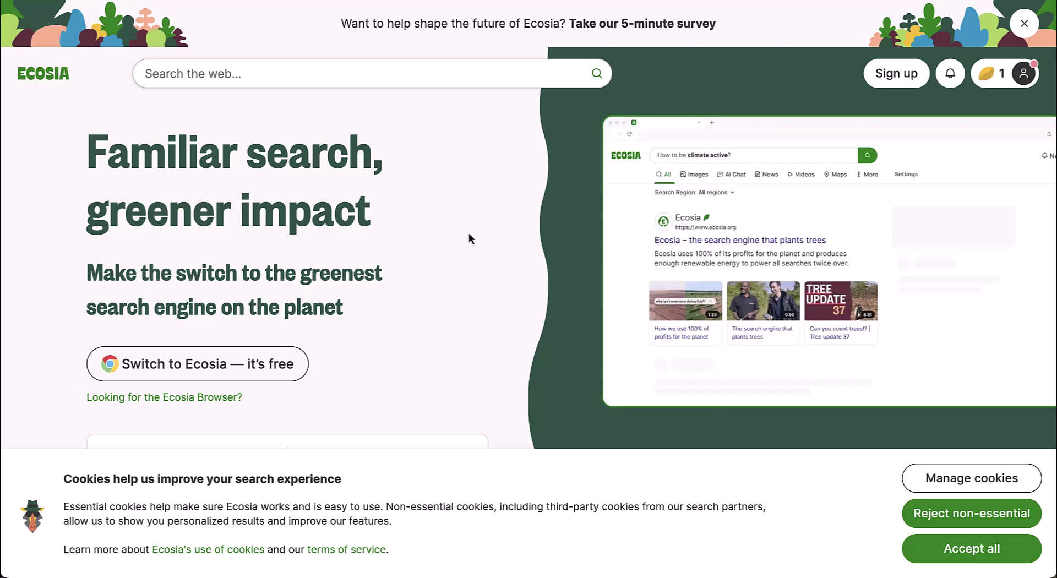
scroll(469, 235, down, 6)
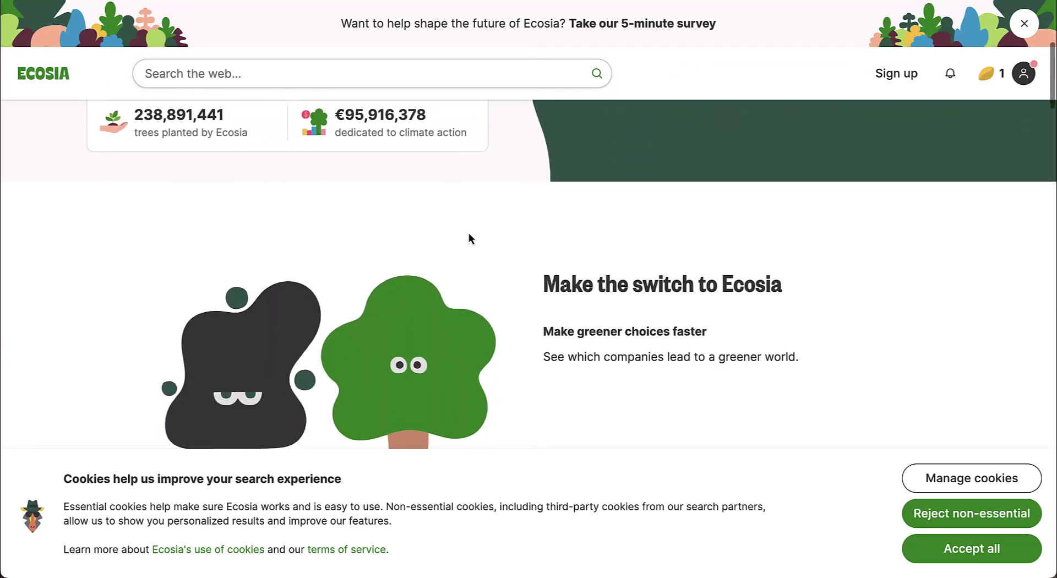
scroll(469, 238, down, 7)
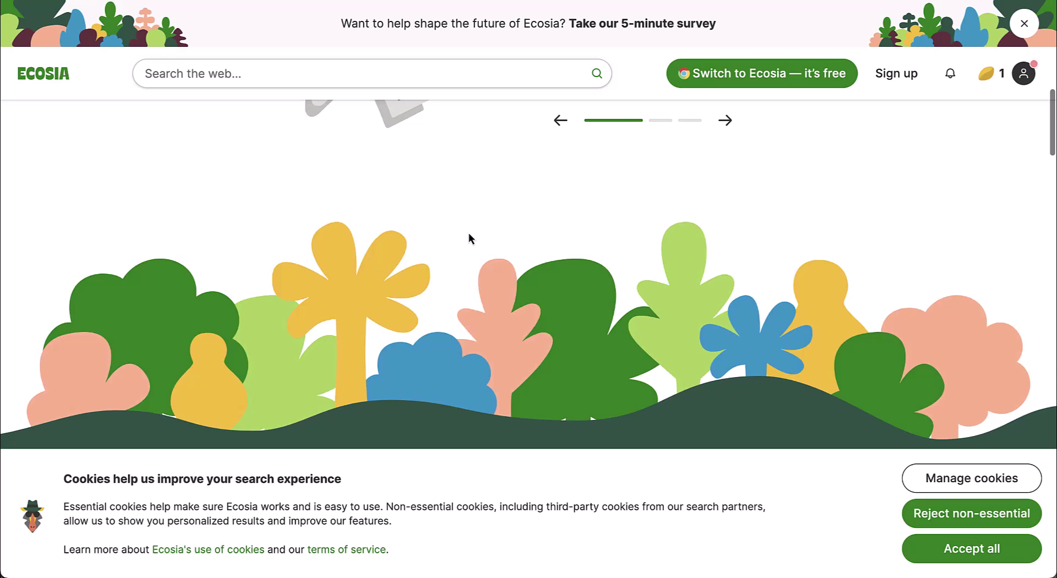
scroll(469, 238, up, 13)
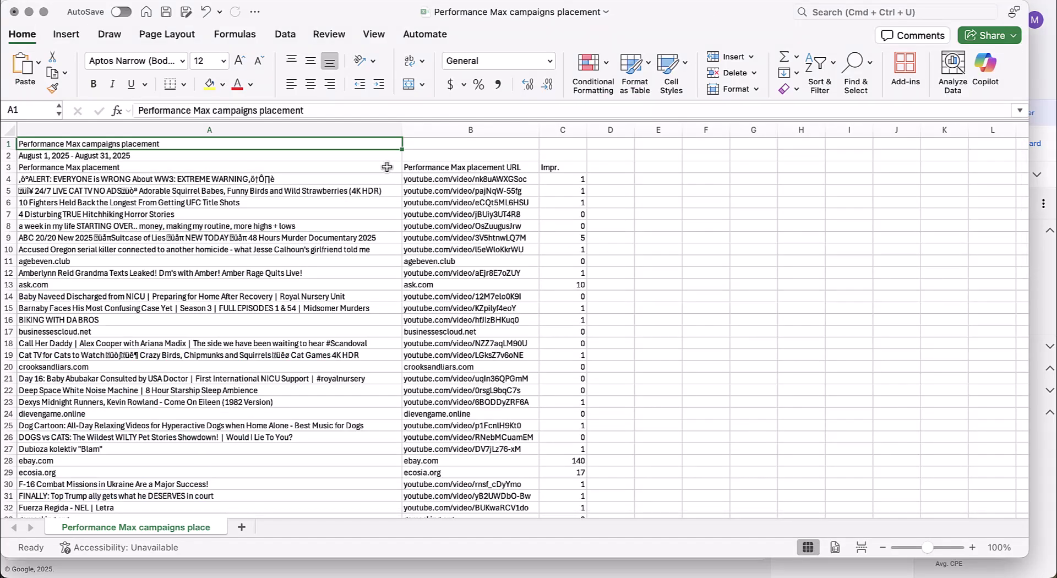
Select the placement URLs in cells B9:B29 in Excel, then return to Google Ads.
drag(387, 166, 397, 335)
click(532, 171)
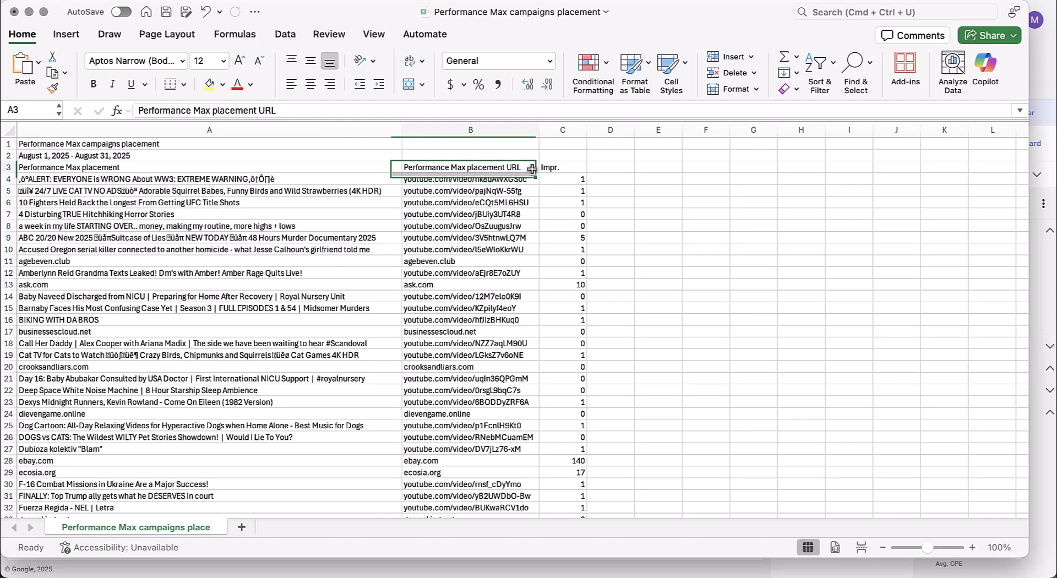
drag(534, 173, 513, 371)
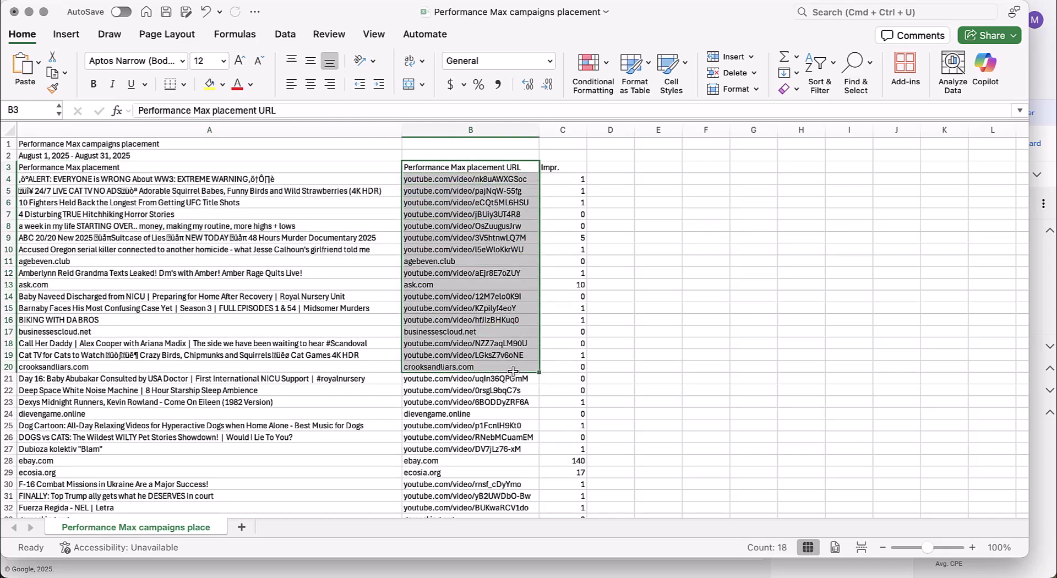
drag(485, 473, 516, 232)
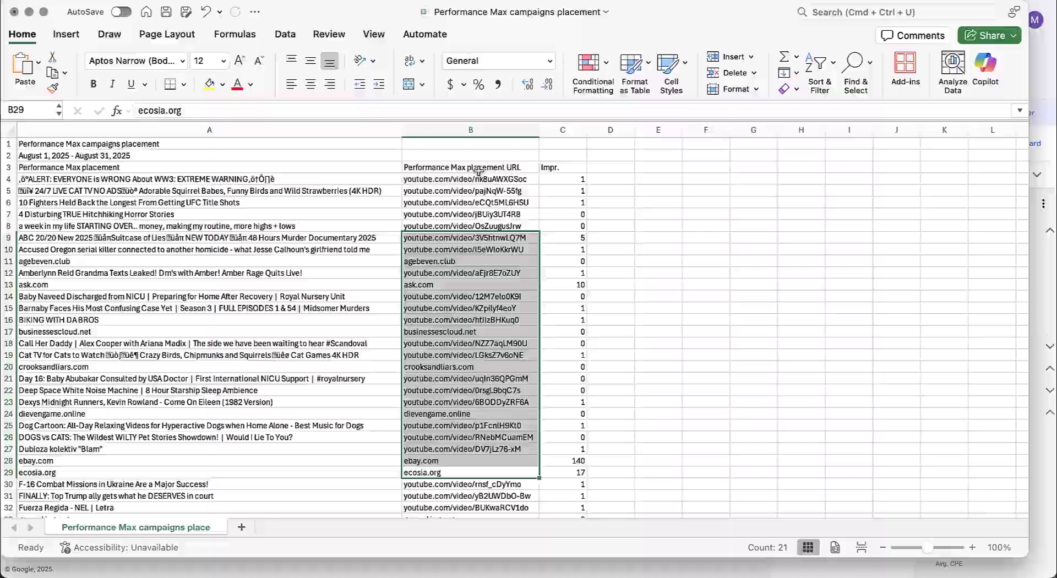
key(super+Tab)
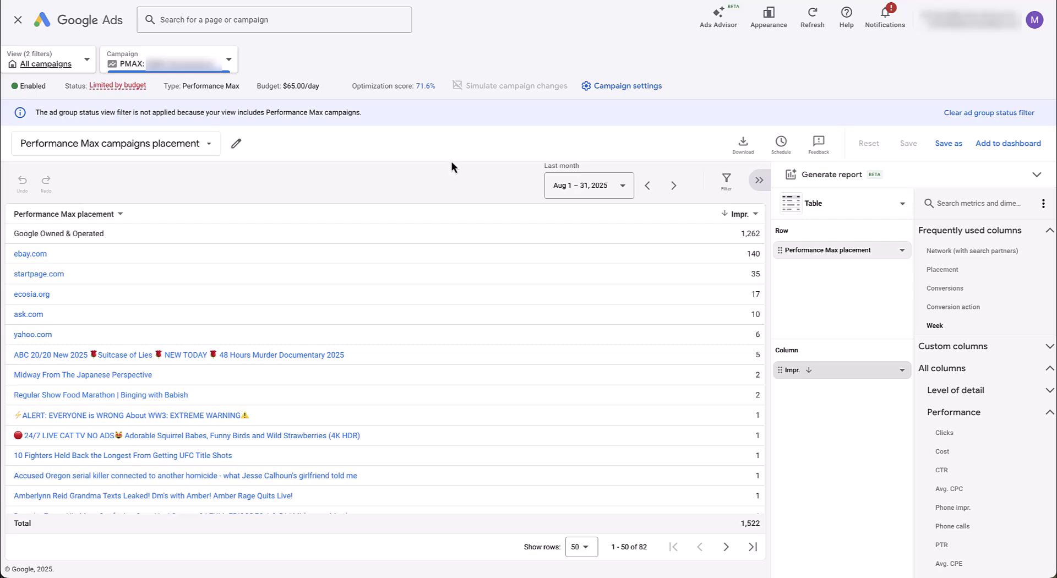
Close the report editor, go to the campaign's Content exclusions page, and review exclusion levels.
key(Escape)
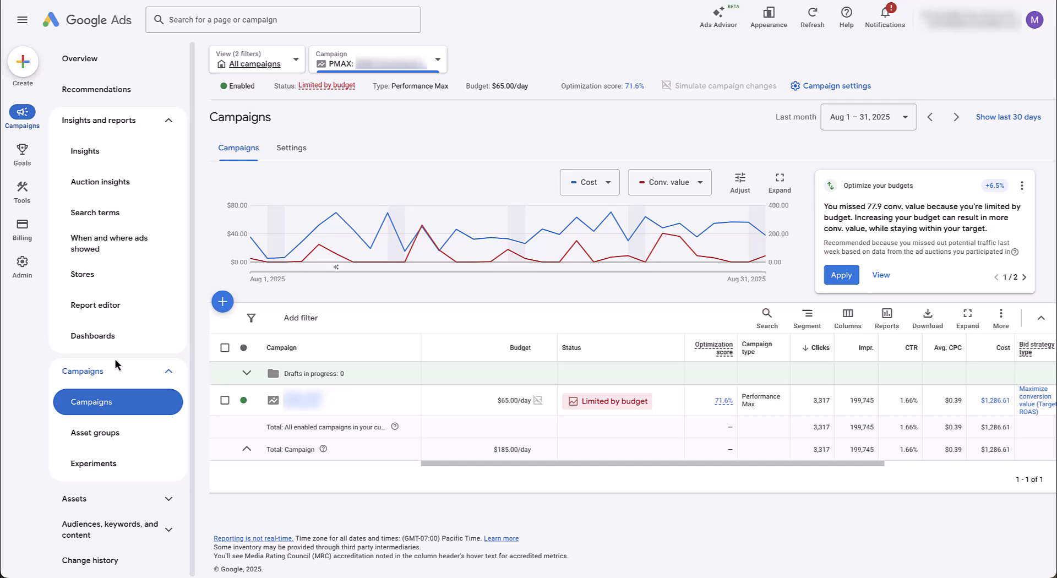
click(167, 533)
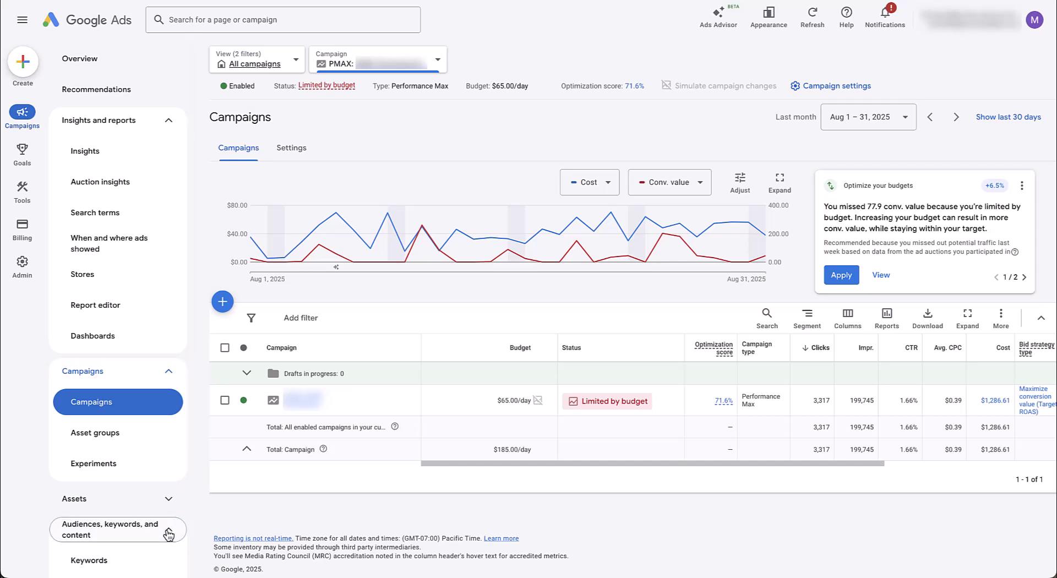
click(169, 506)
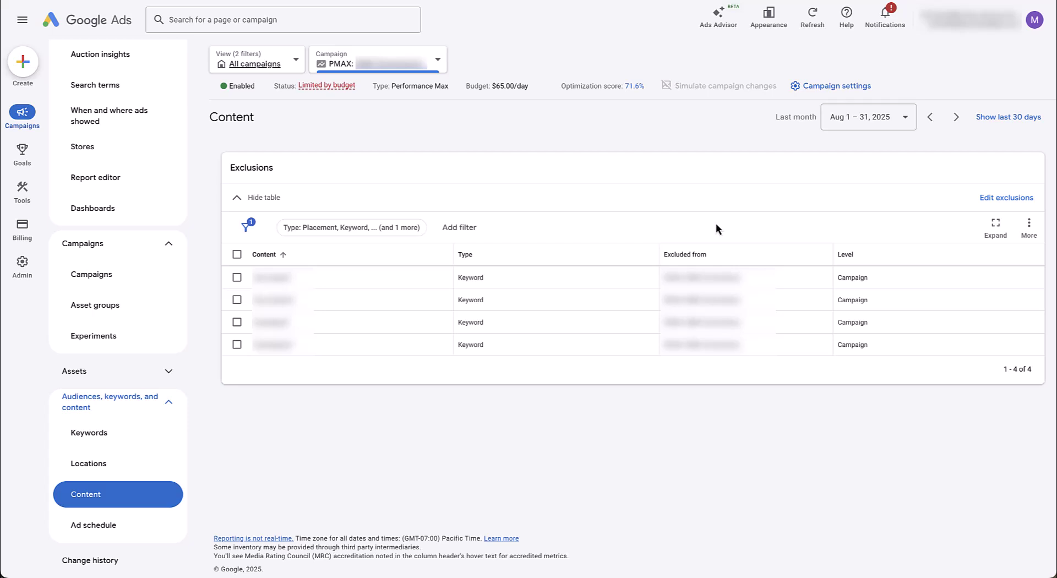
click(1018, 198)
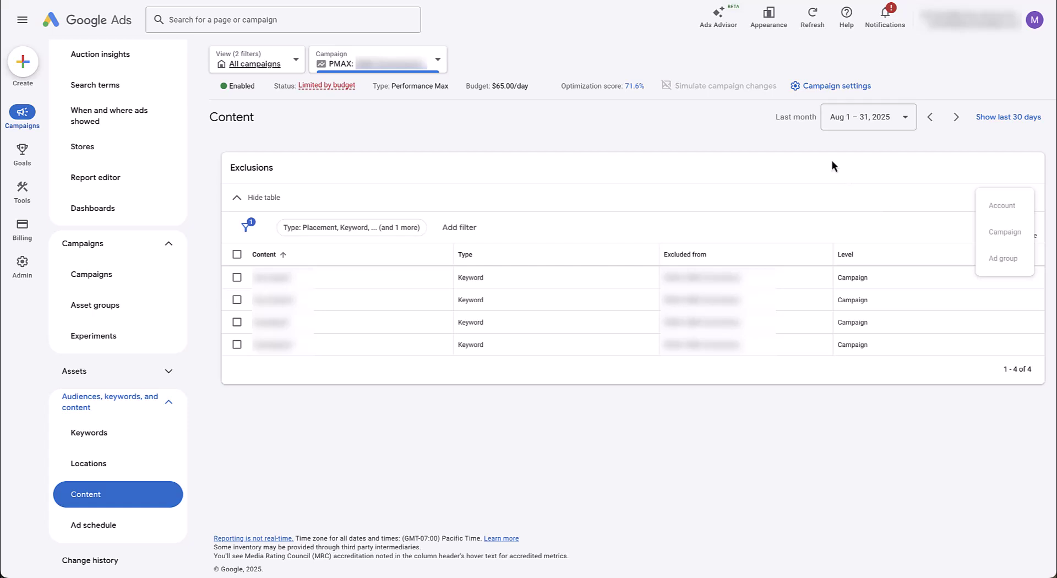
click(801, 173)
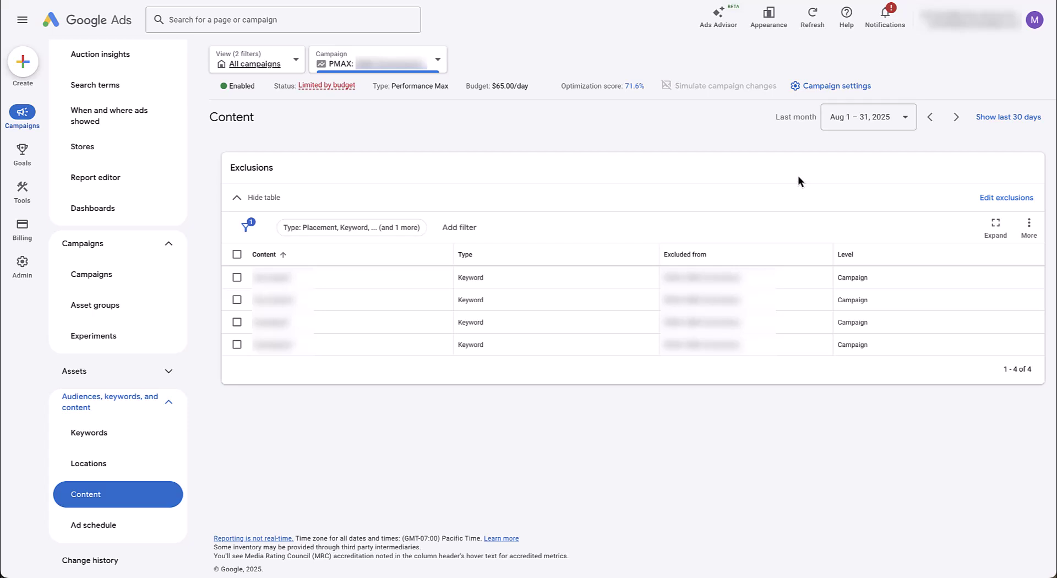
Open Content suitability from Tools and expand Excluded placements under Advanced settings.
mouse_move(22, 190)
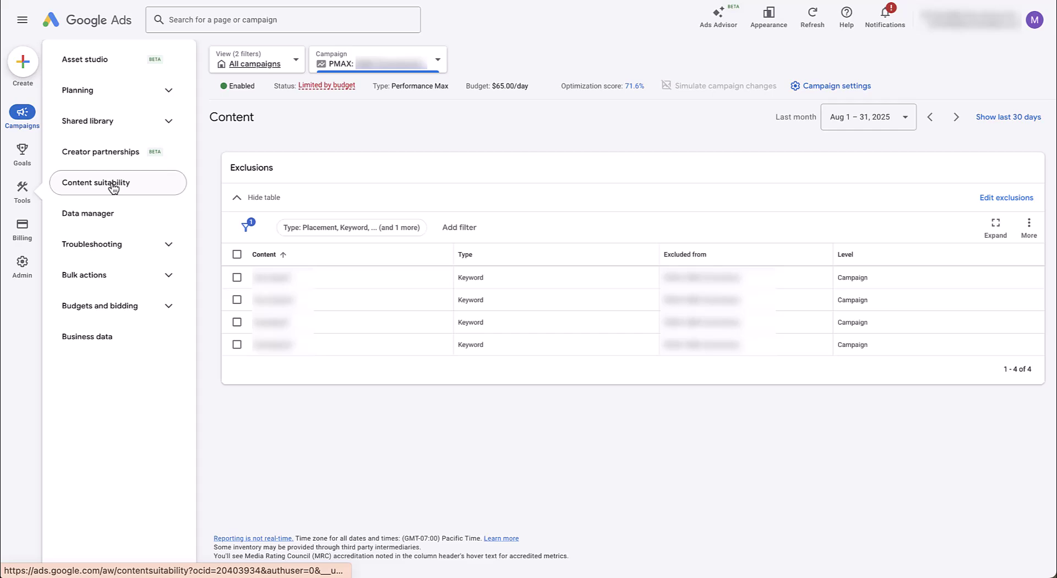
click(112, 188)
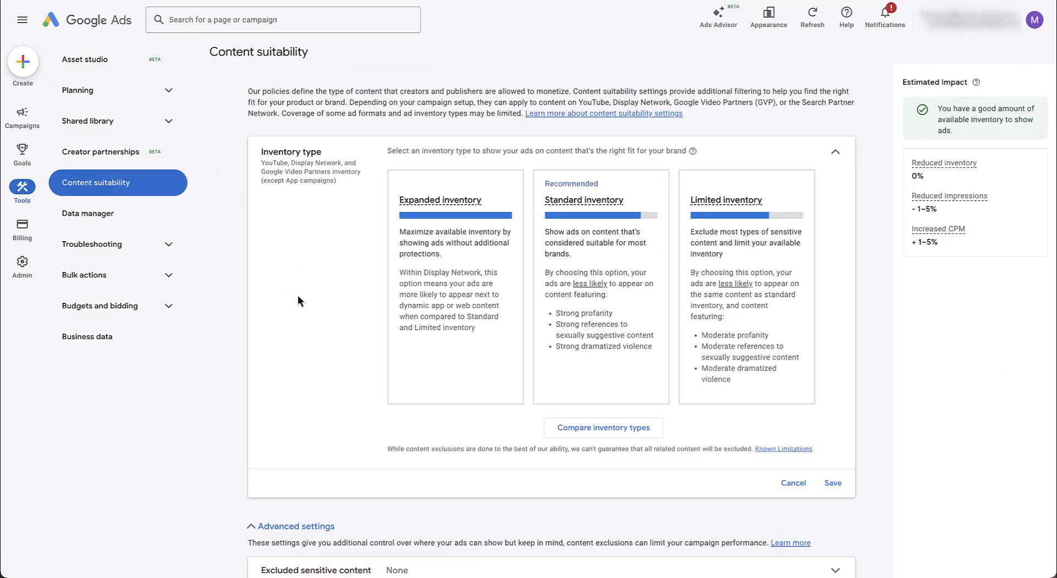
scroll(298, 297, down, 3)
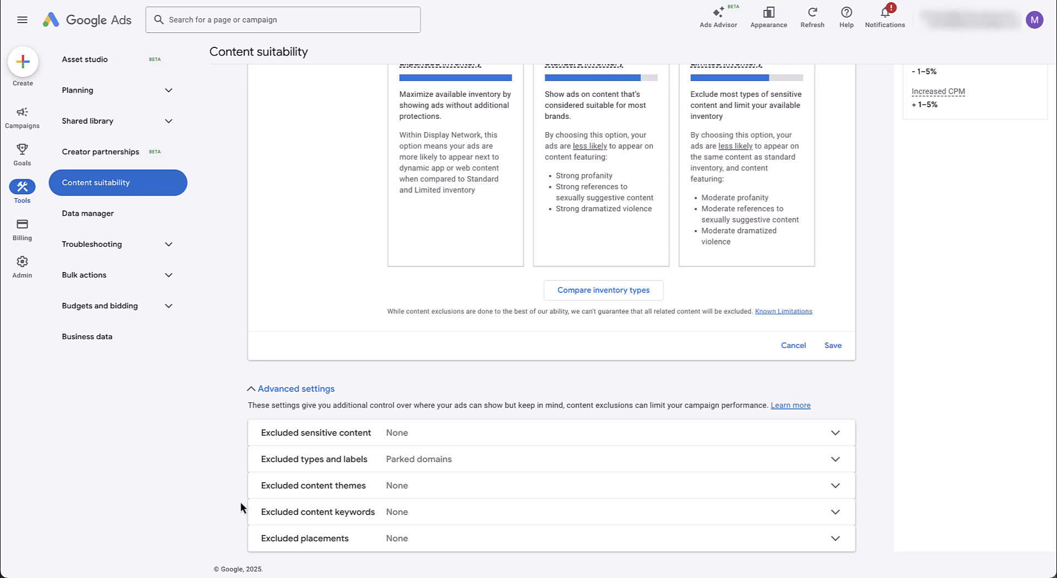
click(384, 542)
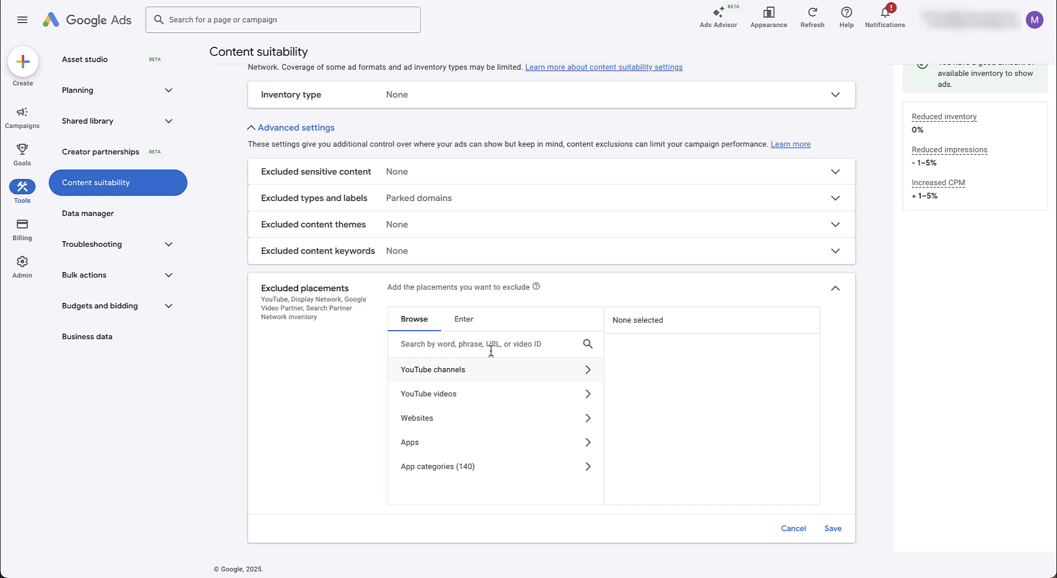
Switch the Excluded placements picker to Enter mode and highlight the inventories it covers.
click(477, 331)
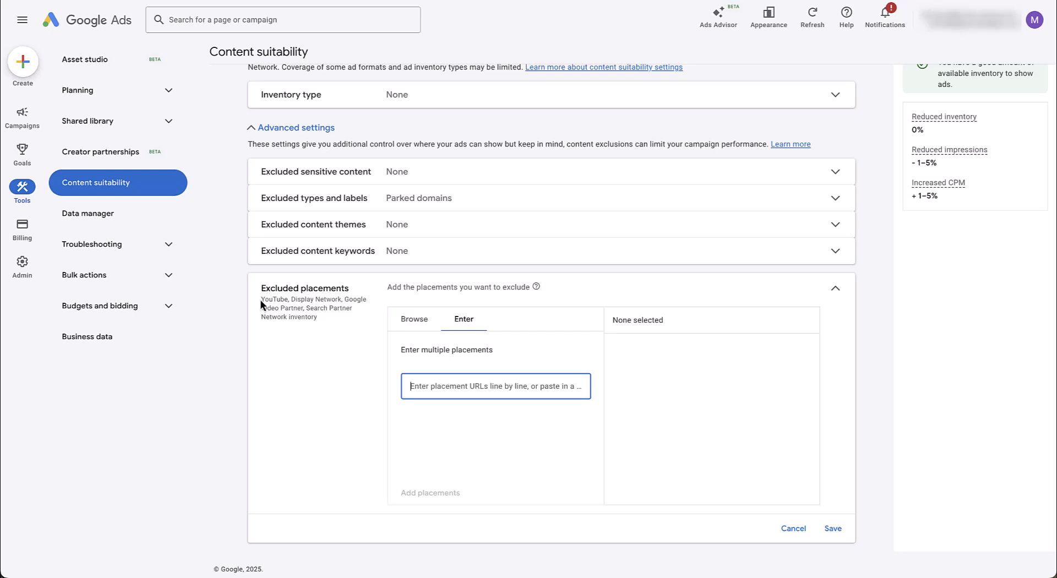
drag(260, 299, 342, 326)
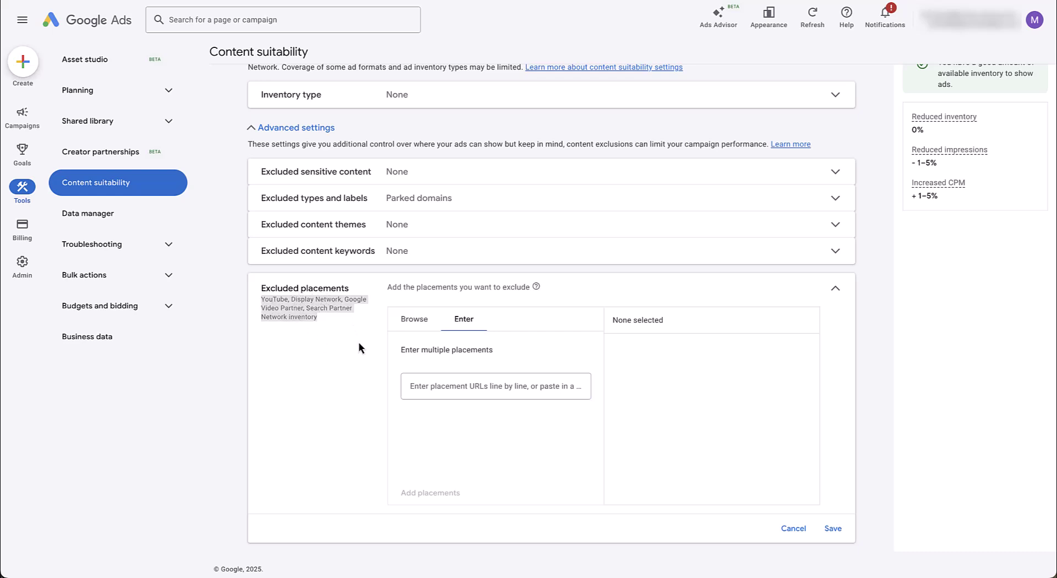
click(434, 387)
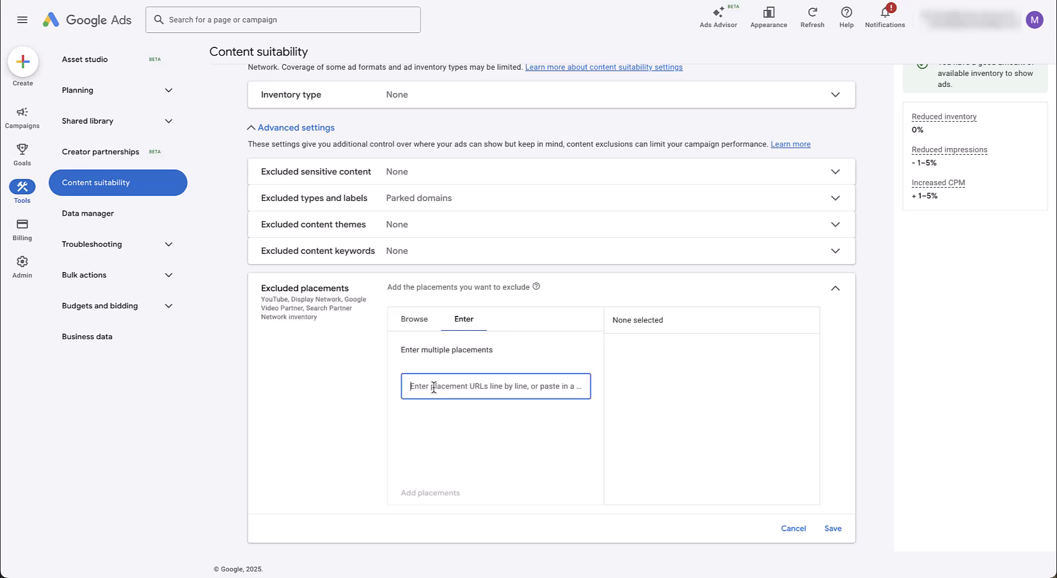
text(ebay.com)
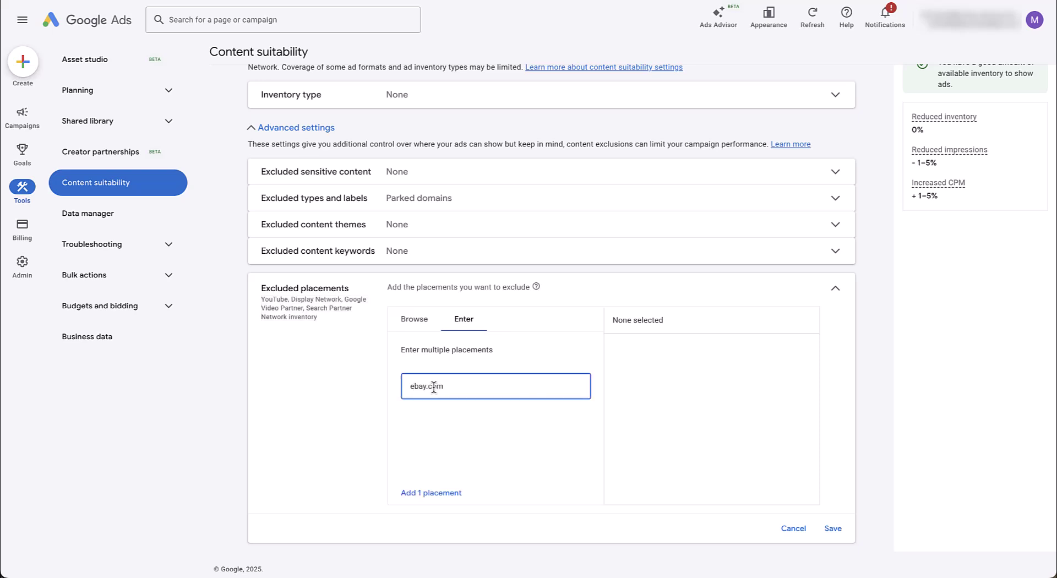
click(451, 494)
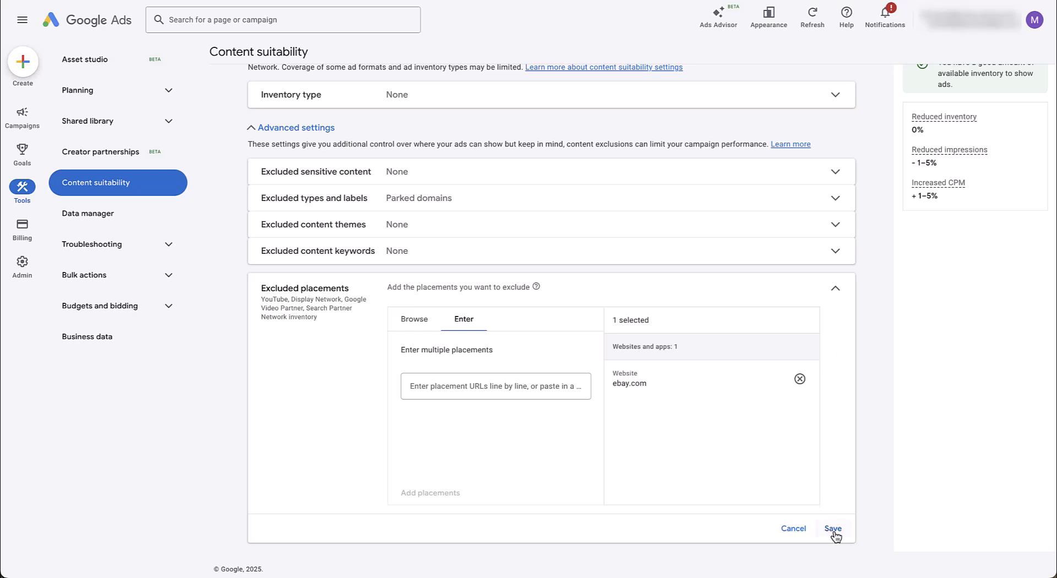
click(798, 380)
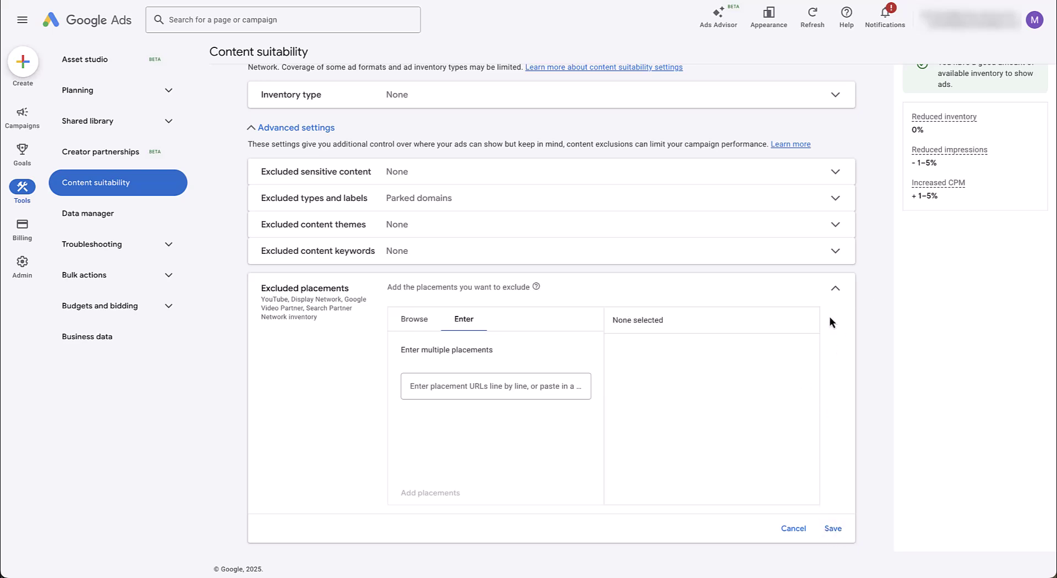
Collapse and re-expand Excluded placements, then highlight the Search Partner Network inventory mention.
click(838, 291)
click(779, 321)
drag(306, 309, 334, 318)
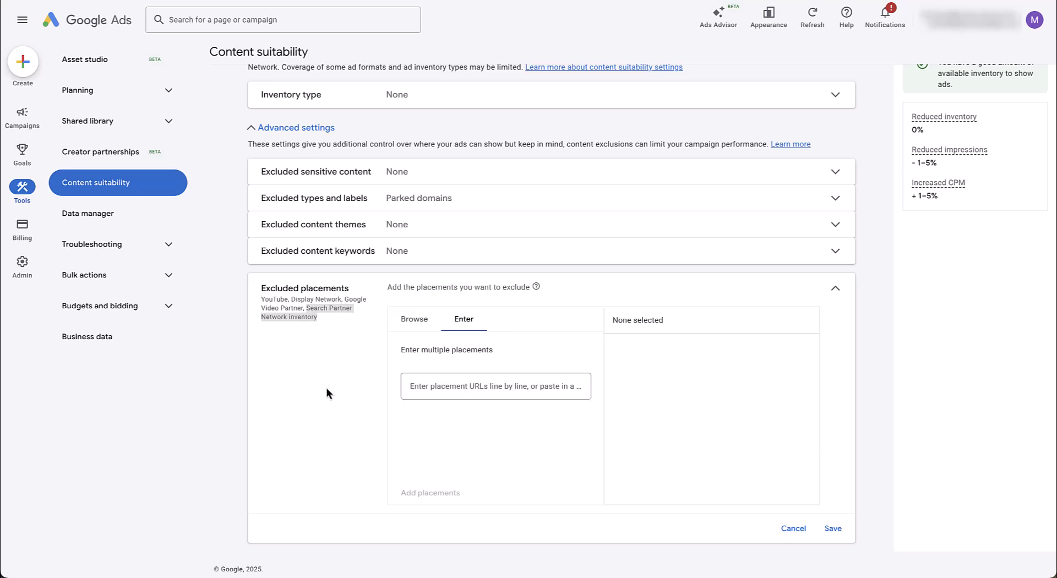
Switch to the YouTube video 'Google Ads Search Partner Network Placement Report'.
key(ctrl+Tab)
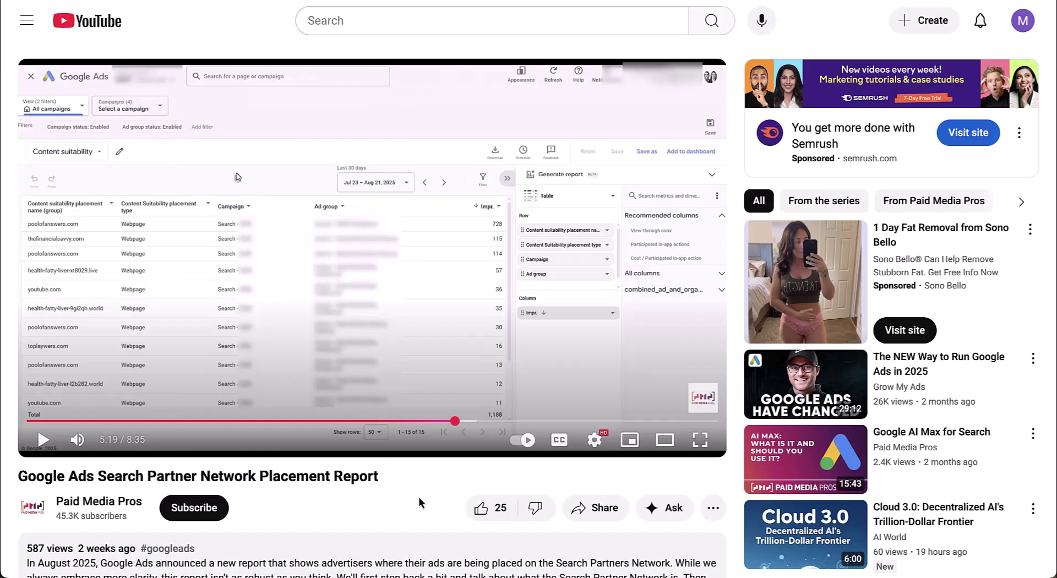